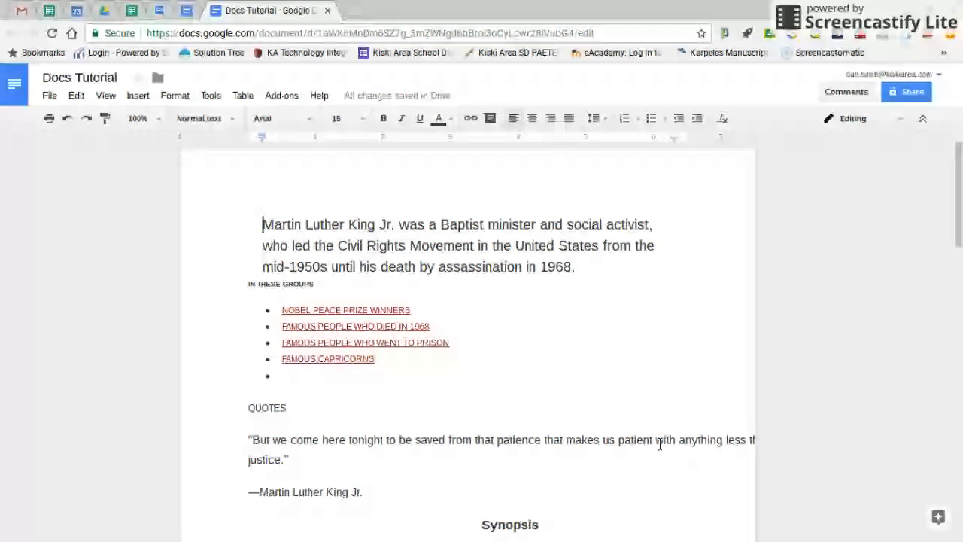
Look through the Docs Tutorial document from the introduction to the Synopsis text on page two and back.
scroll(444, 286, "down", 2)
scroll(446, 281, "down", 2)
scroll(446, 282, "down", 2)
scroll(445, 285, "down", 1)
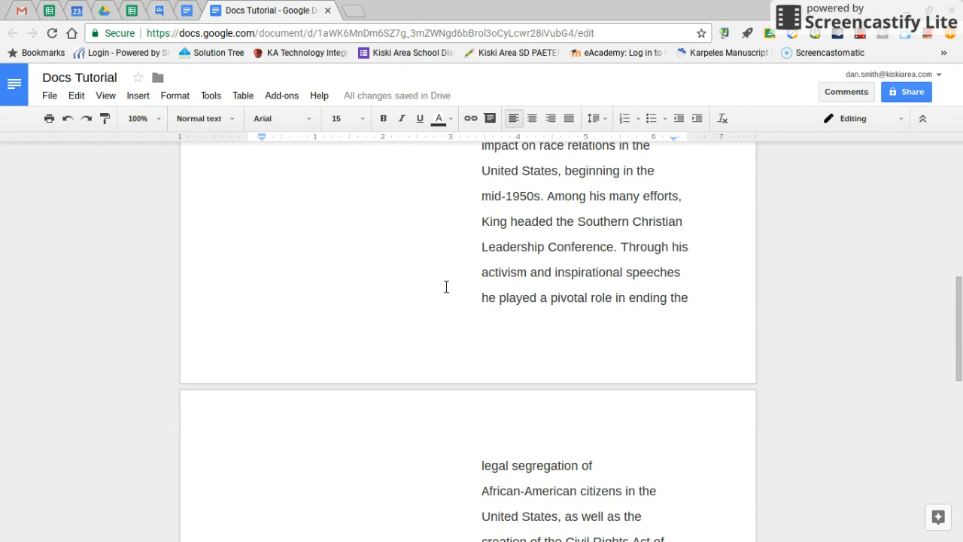
scroll(445, 283, "down", 4)
scroll(443, 277, "down", 2)
scroll(437, 273, "up", 10)
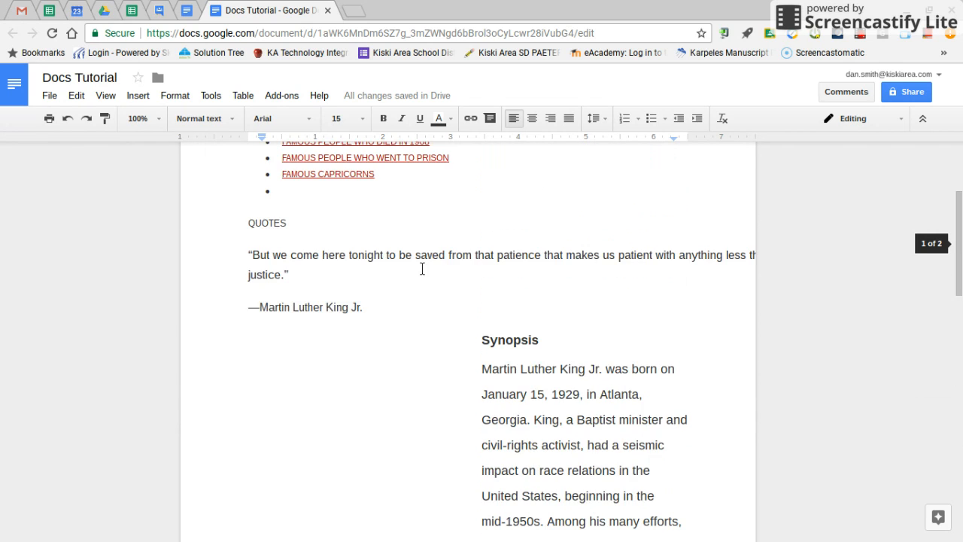
scroll(422, 268, "up", 2)
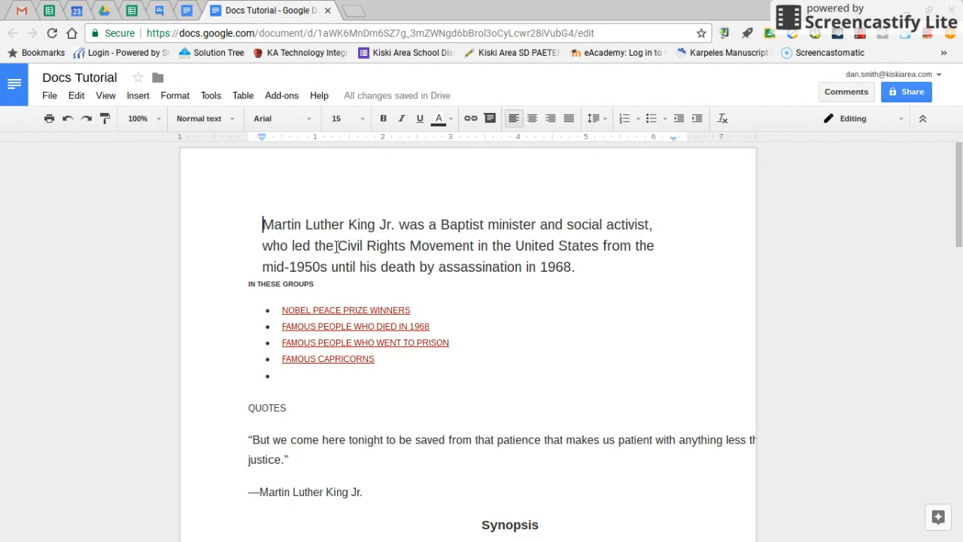
Draft the comment "I didn't know this." on the introduction's Civil Rights Movement passage, then discard it.
left_click_drag(338, 246, 579, 273)
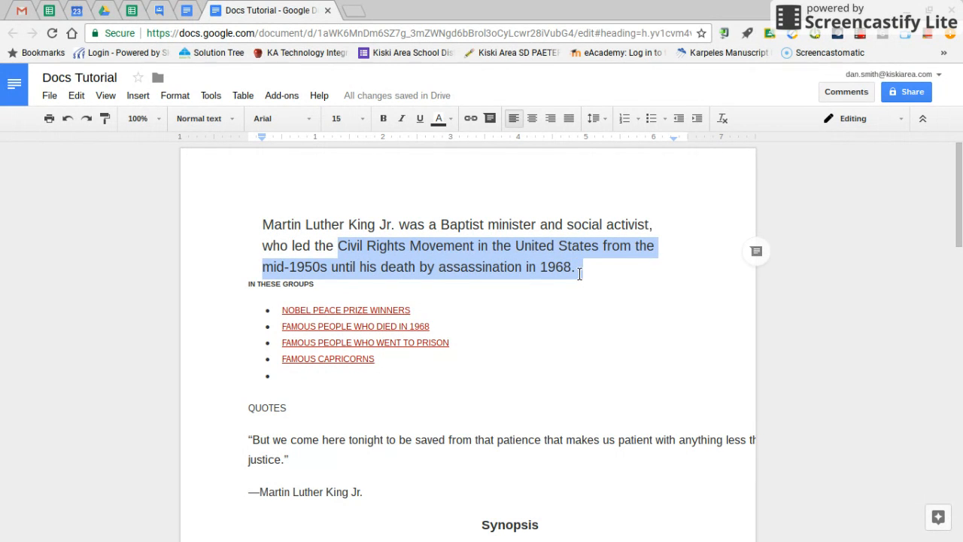
left_click(755, 253)
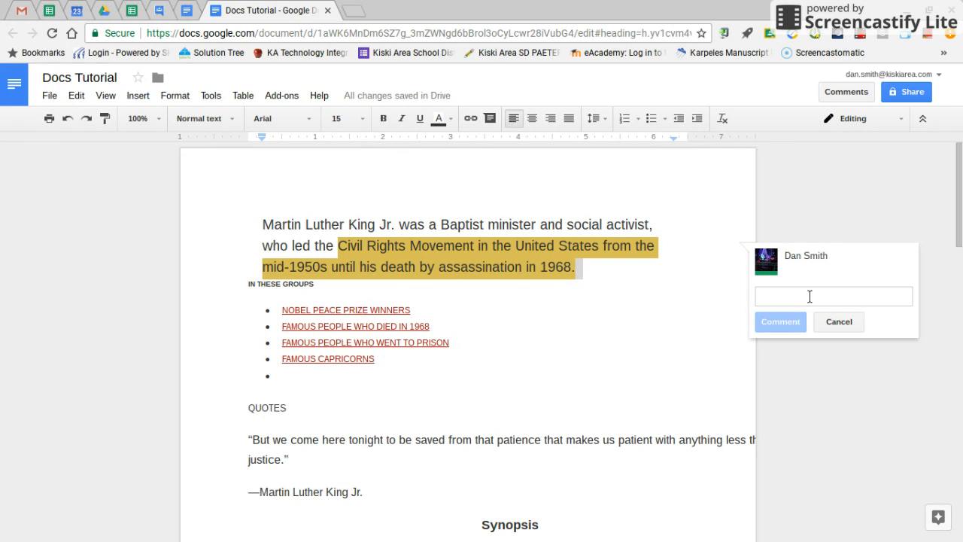
type("I didn't know ")
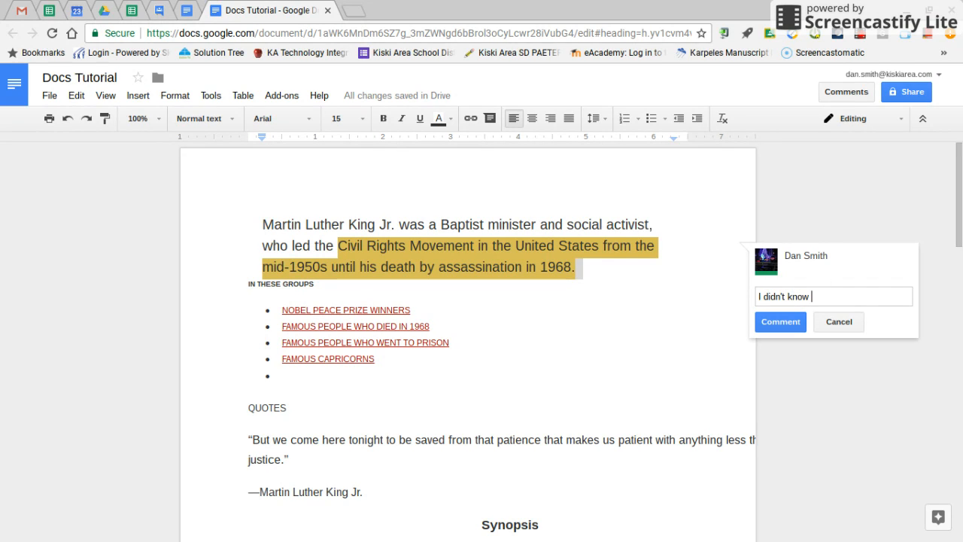
type("this.")
key("BackSpace")
key("BackSpace")
key("BackSpace")
key("BackSpace")
key("BackSpace")
key("BackSpace")
key("BackSpace")
key("BackSpace")
key("BackSpace")
key("BackSpace")
key("BackSpace")
key("BackSpace")
key("BackSpace")
key("BackSpace")
key("BackSpace")
key("BackSpace")
key("BackSpace")
key("BackSpace")
key("BackSpace")
left_click(838, 330)
left_click(619, 334)
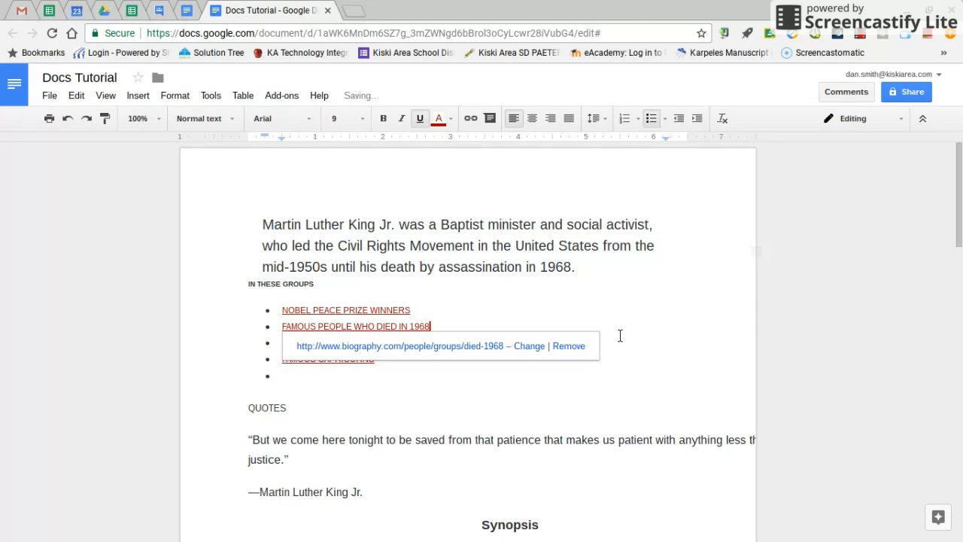
left_click(621, 403)
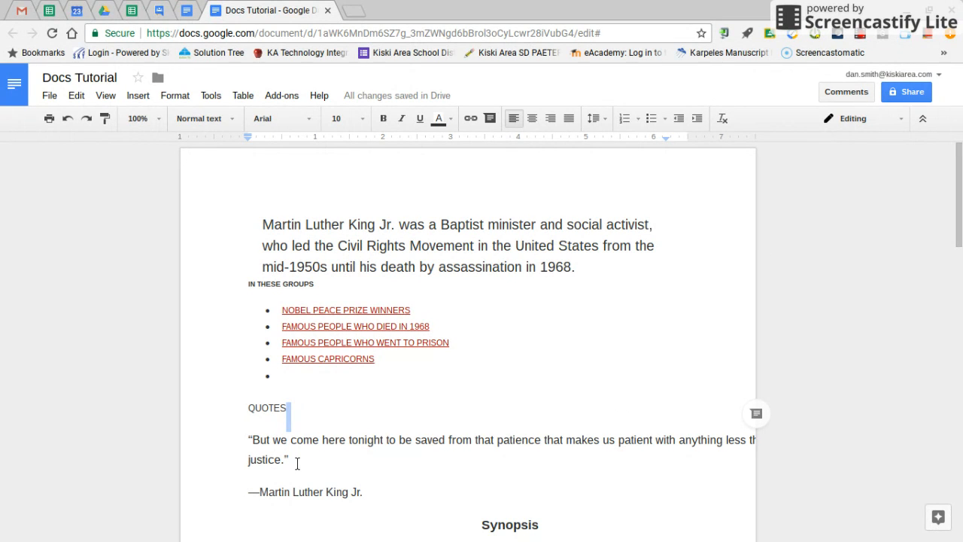
Start a comment on the quote and its attribution under QUOTES, mentioning a colleague by e-mail address.
left_click_drag(376, 492, 233, 438)
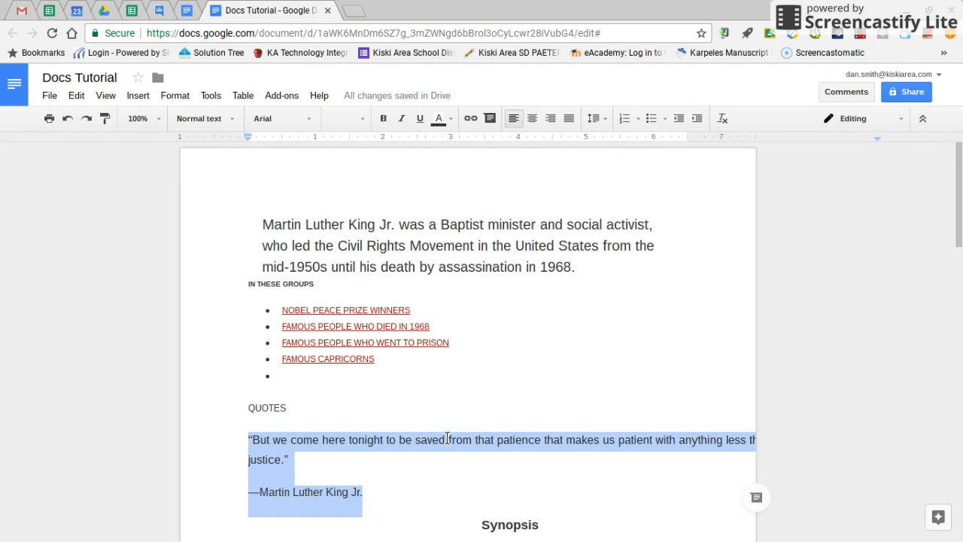
key("ctrl+alt+m")
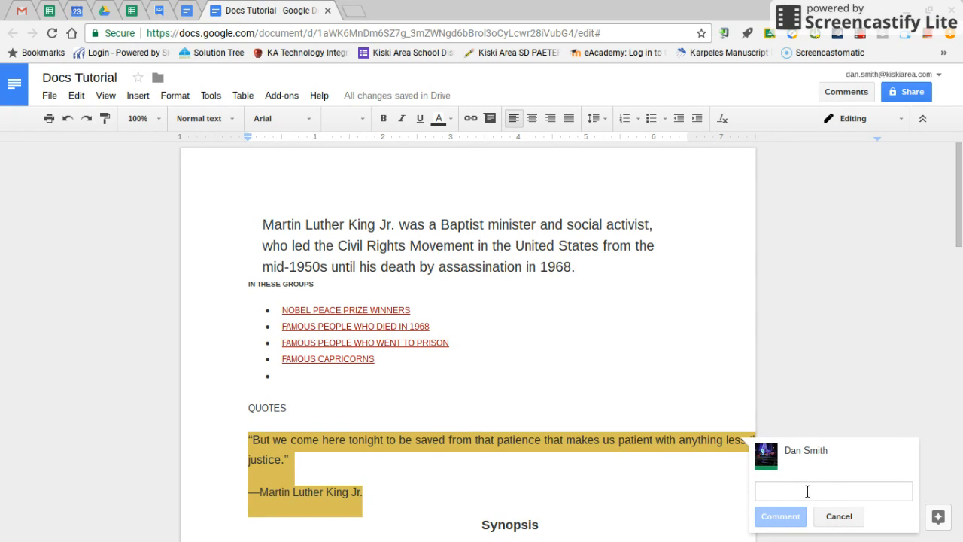
type("+")
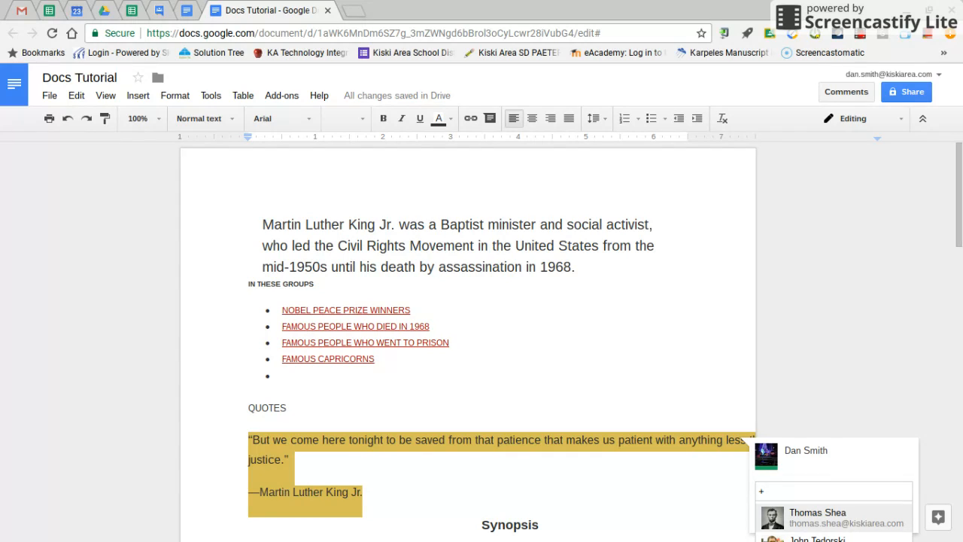
left_click(840, 517)
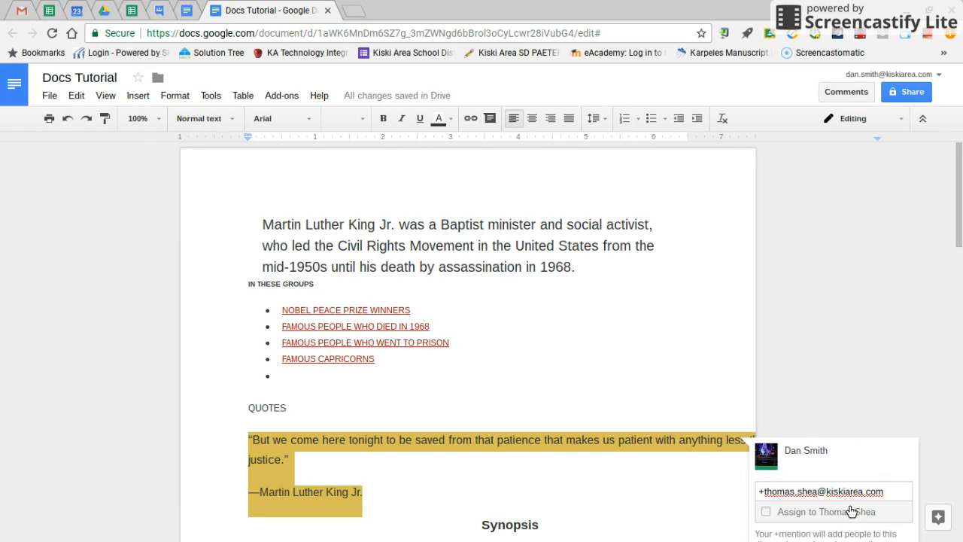
key("Return")
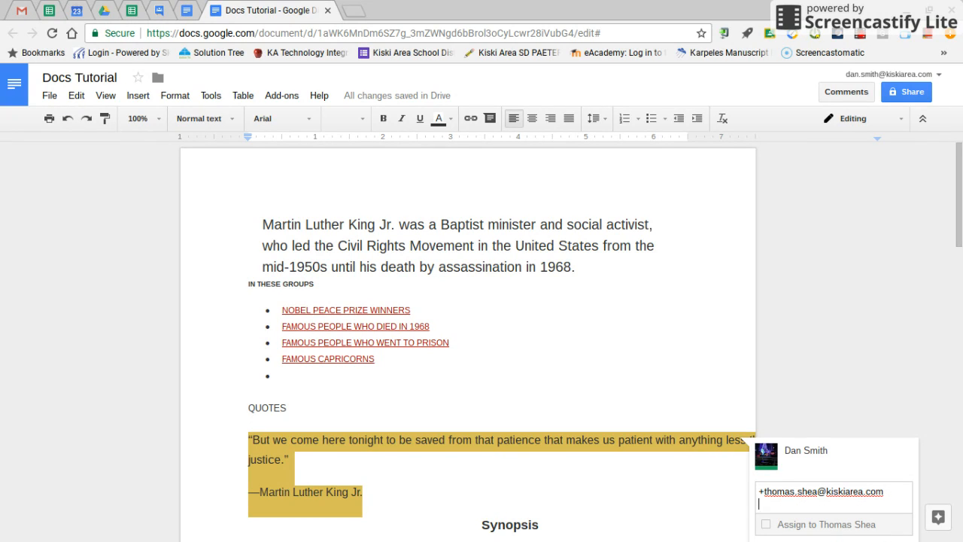
Write "Check out this quote" in the comment, try to assign it to the mentioned colleague, and discard the comment without sharing.
type("Check out this quote")
left_click(766, 523)
scroll(910, 310, "down", 3)
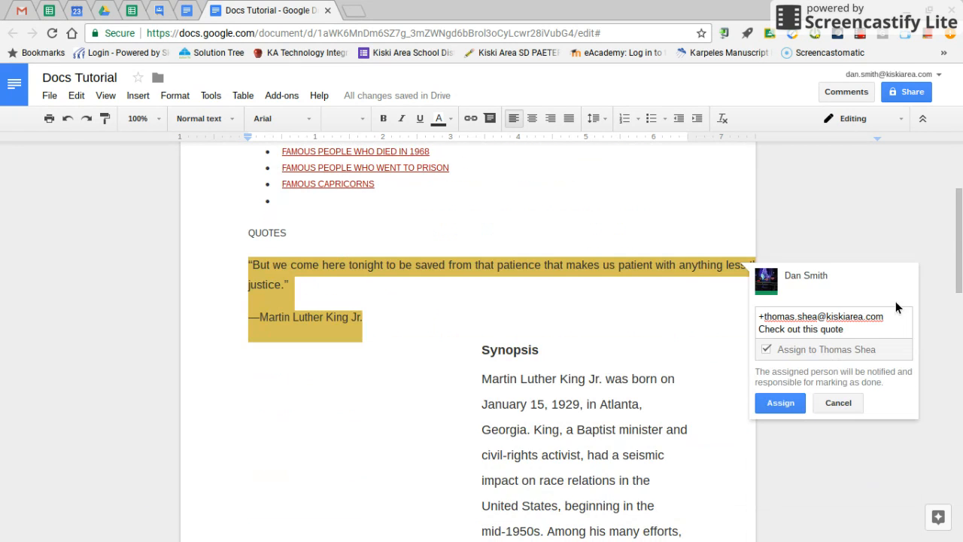
left_click(778, 404)
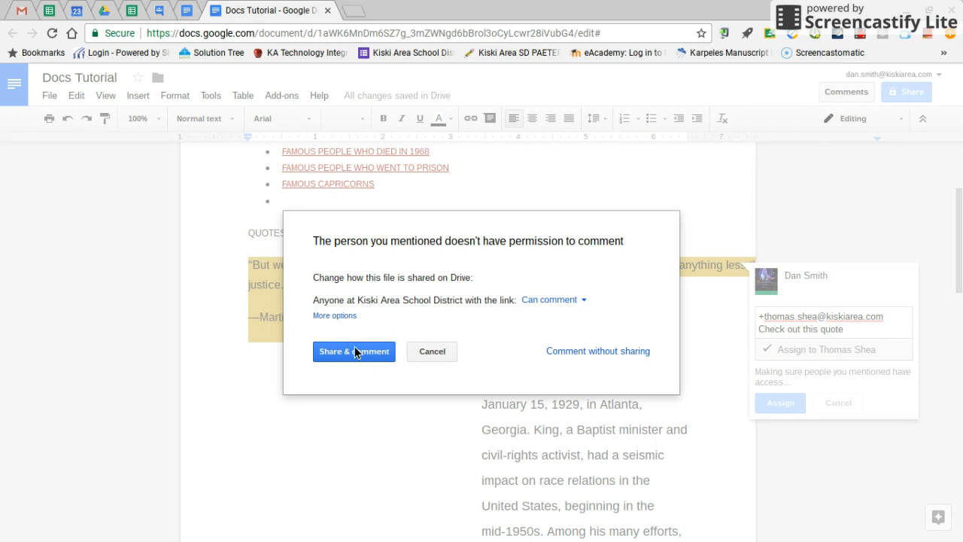
left_click(436, 351)
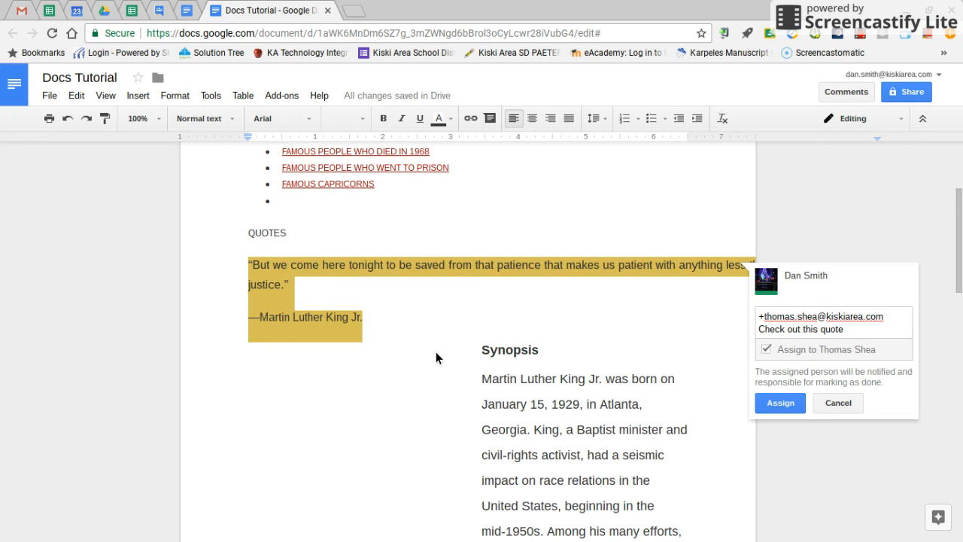
left_click(838, 400)
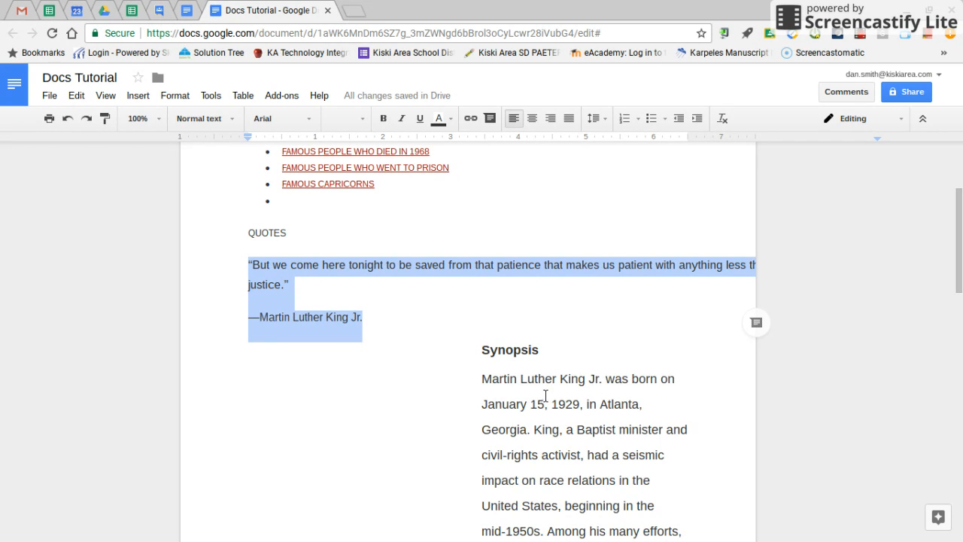
Search Google for "martin luther king jr" in a new browser tab.
left_click(351, 10)
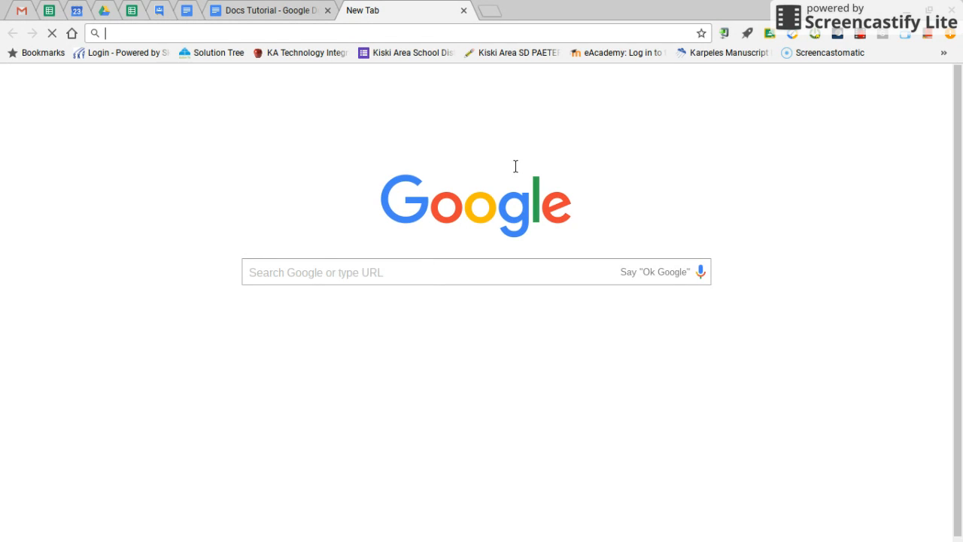
left_click(399, 276)
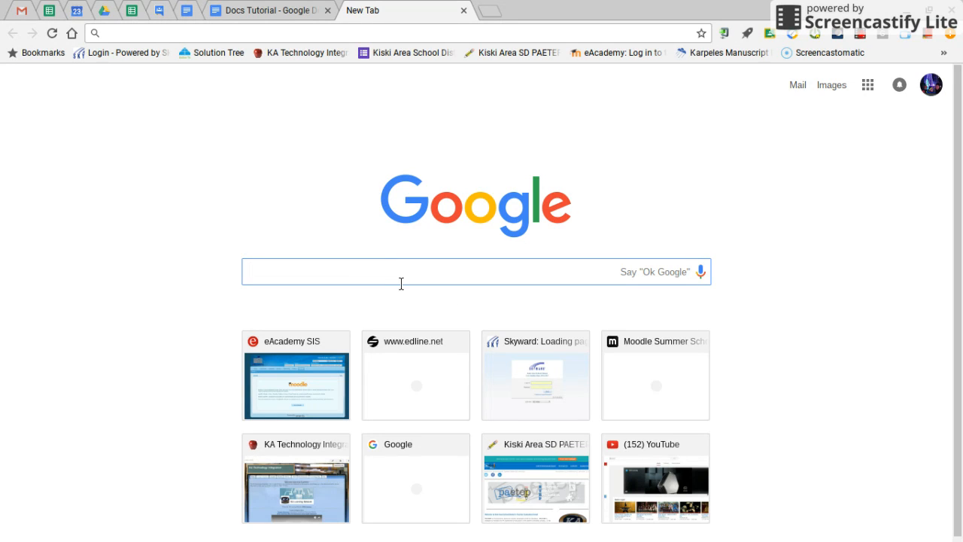
type("martin luther ki")
key("Return")
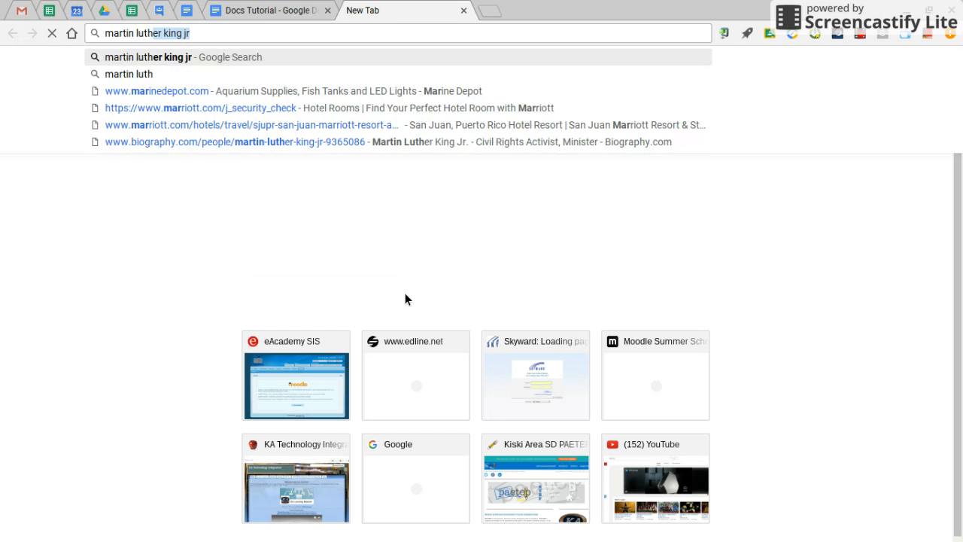
type("ng jr")
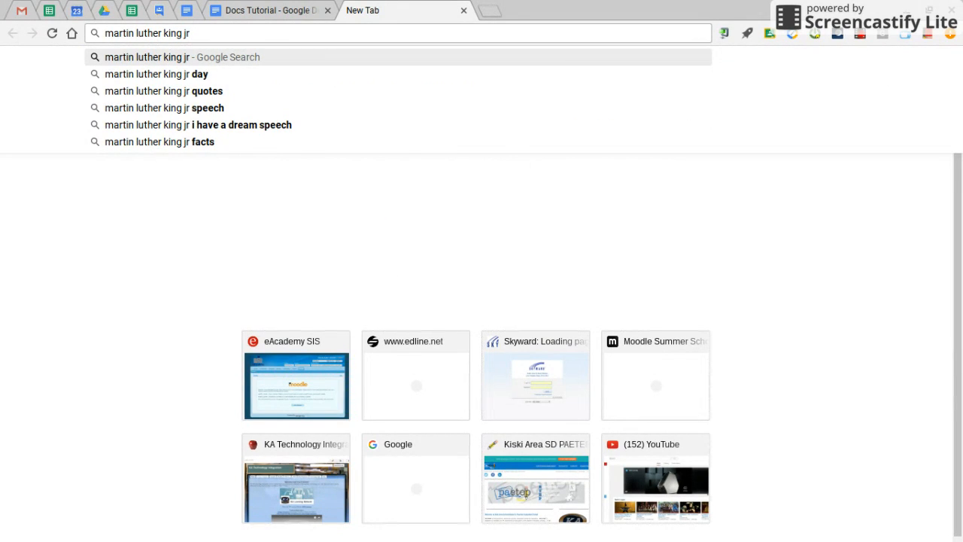
key("Return")
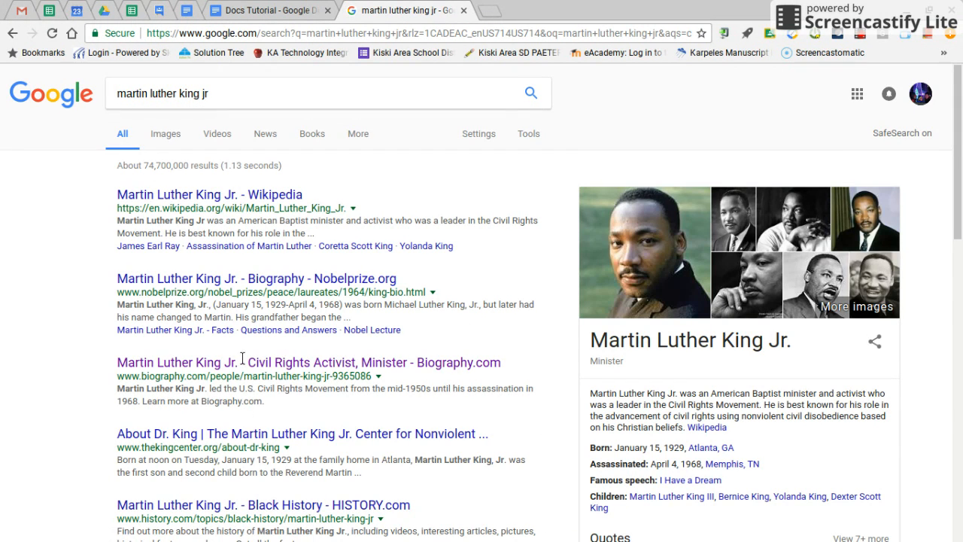
Open the Biography.com result on Martin Luther King Jr., copy its web address and return to the Docs Tutorial document.
left_click(141, 366)
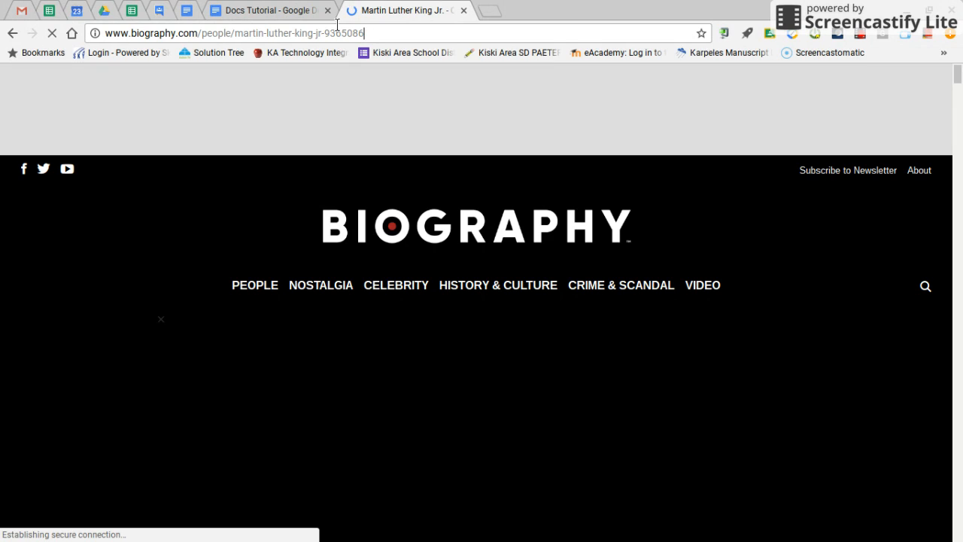
left_click(366, 34)
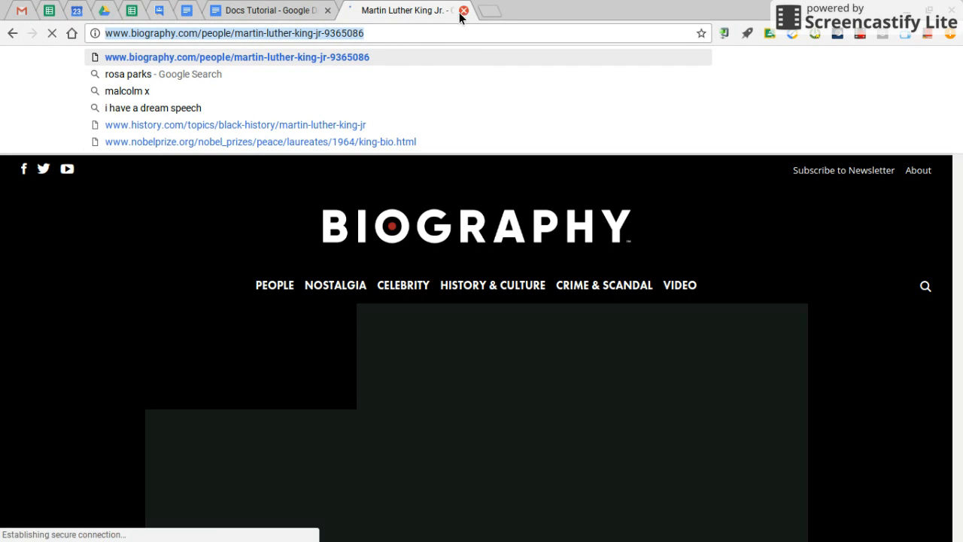
left_click(254, 12)
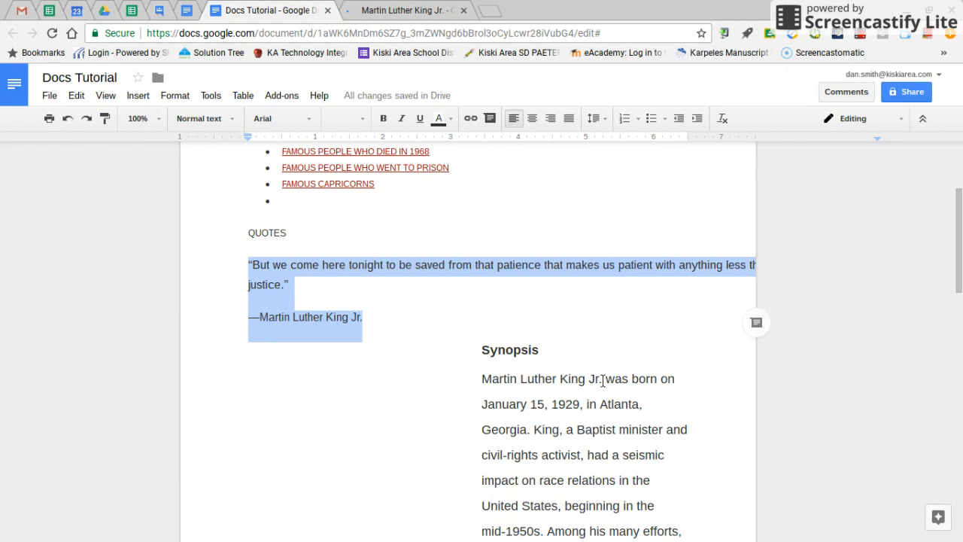
Link "Martin Luther King Jr" in the first Synopsis sentence to the copied Biography.com address and check the link's destination.
left_click_drag(599, 379, 479, 381)
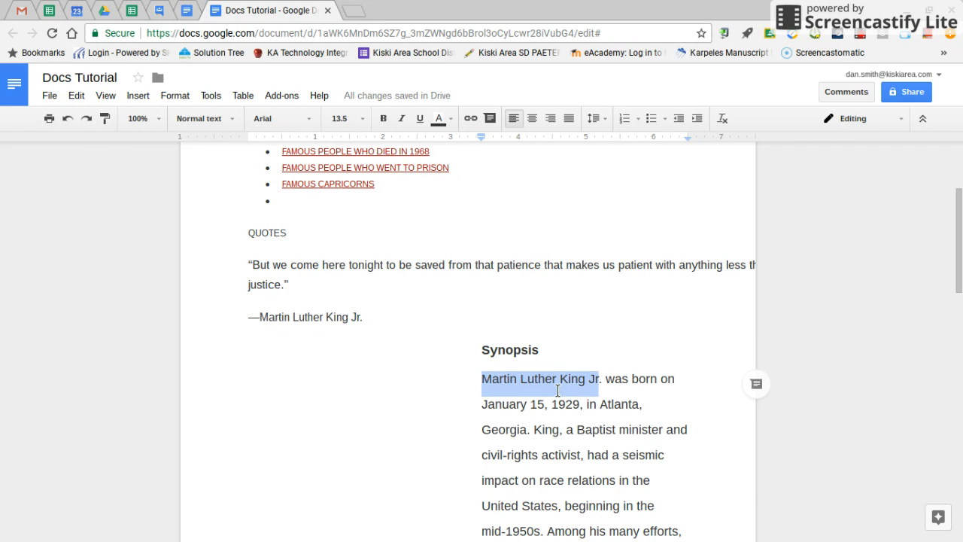
left_click(471, 116)
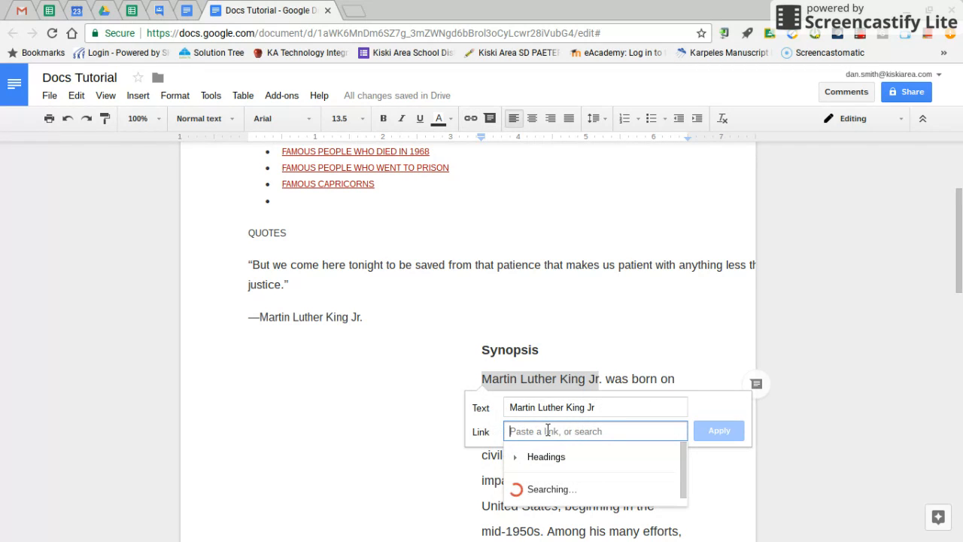
type("y.com/people/martin-luther-king-jr-9365086")
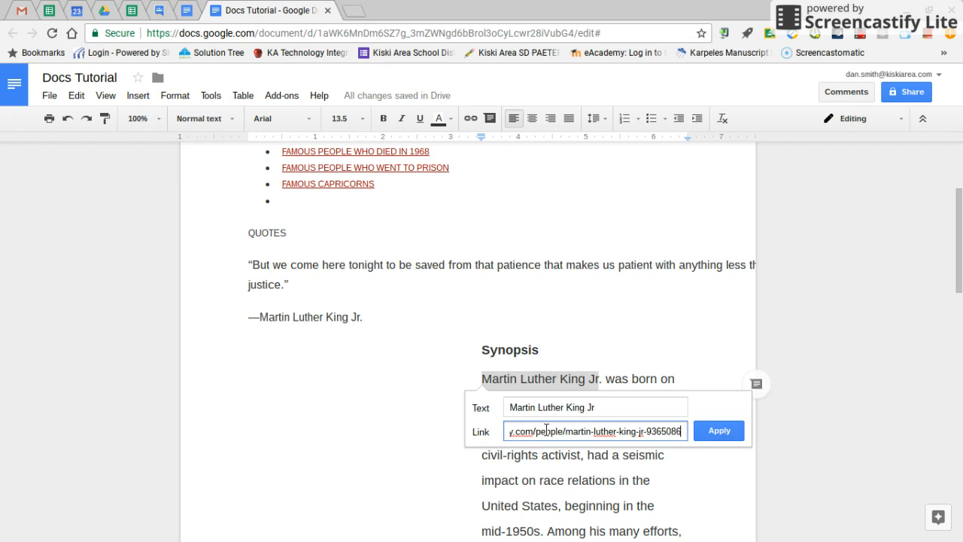
left_click(707, 429)
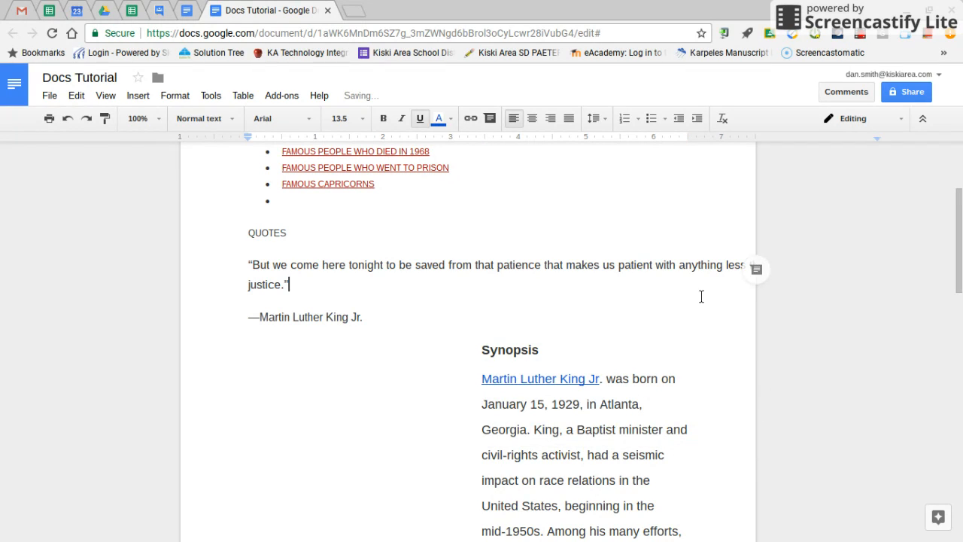
left_click(538, 378)
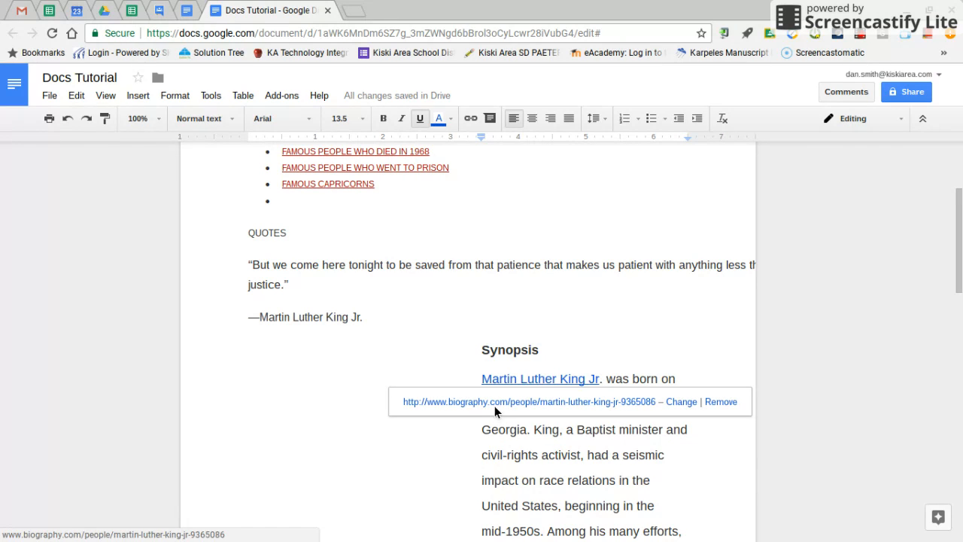
left_click(615, 297)
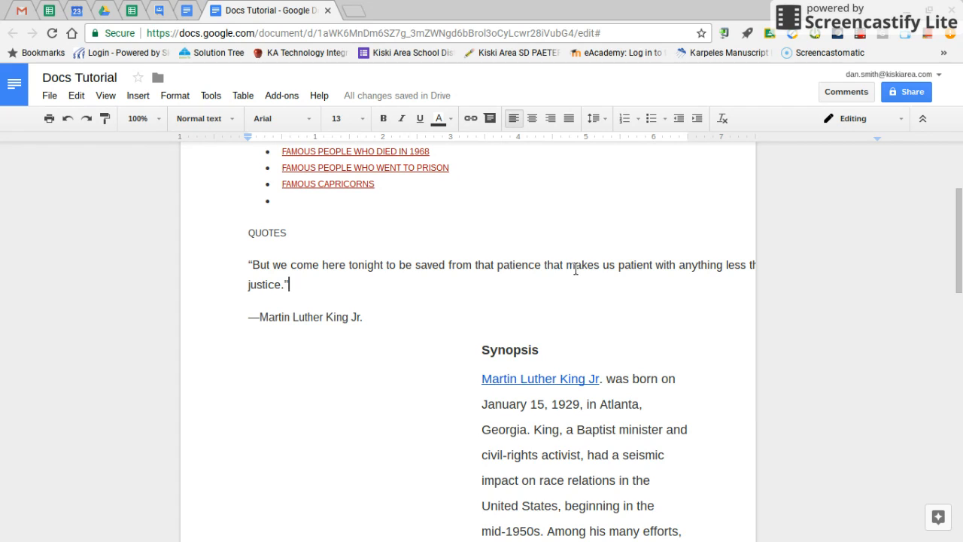
Open the document's advanced sharing settings and review the link sharing options without changing the access level.
left_click(912, 91)
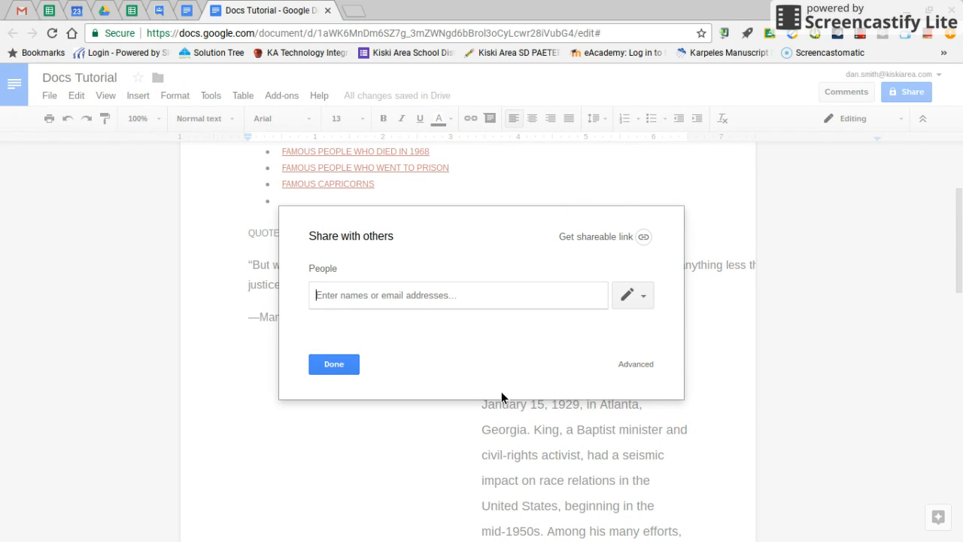
left_click(637, 366)
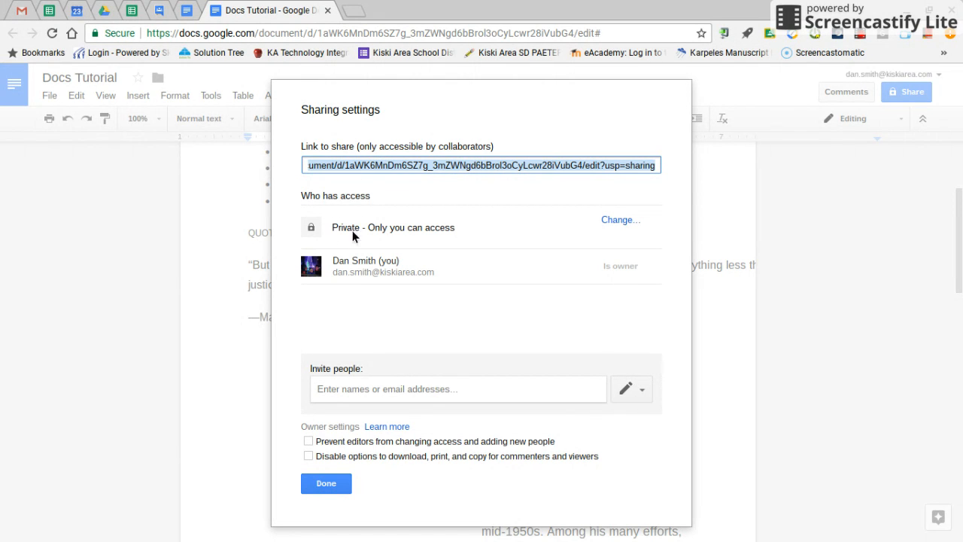
left_click(614, 220)
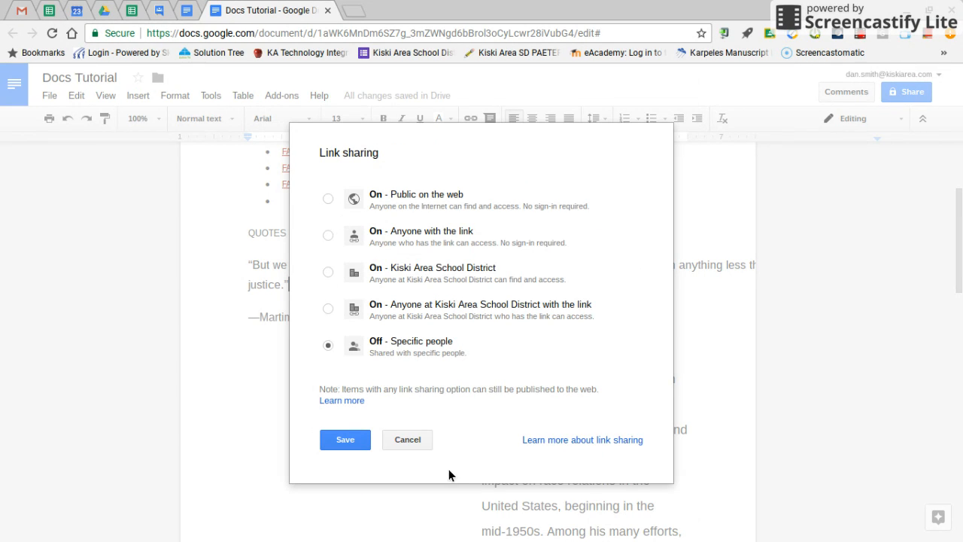
left_click(409, 441)
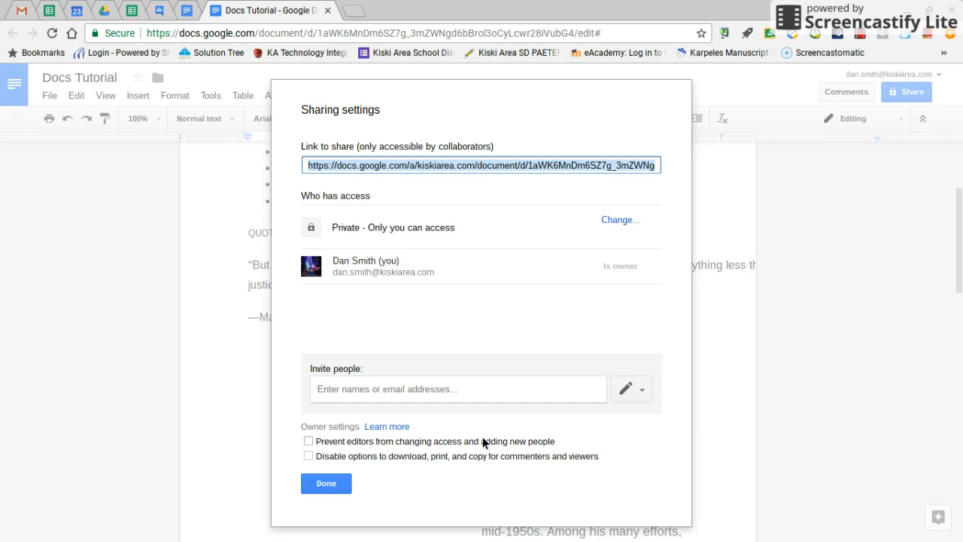
Add a colleague to the sharing invitation with notification turned off and check the available permission levels.
left_click(459, 389)
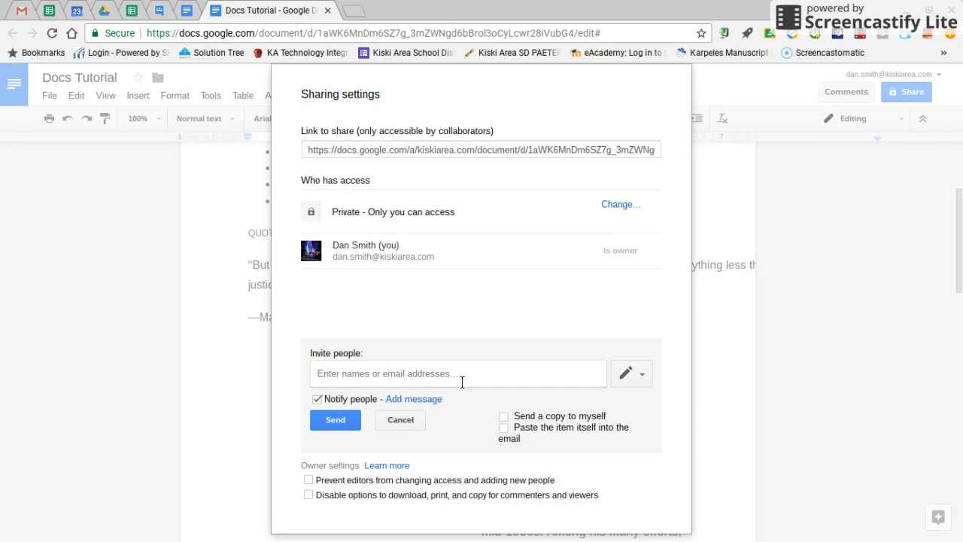
type("th")
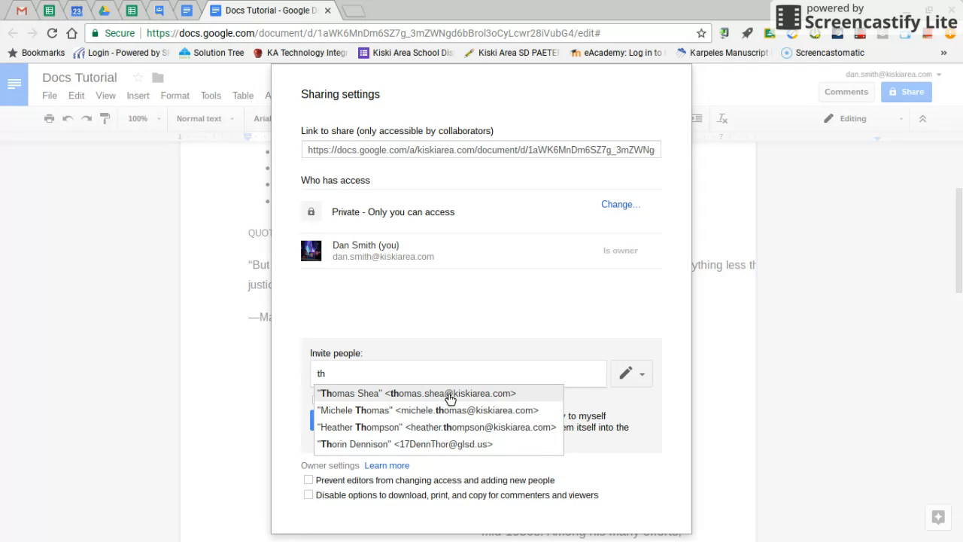
left_click(450, 394)
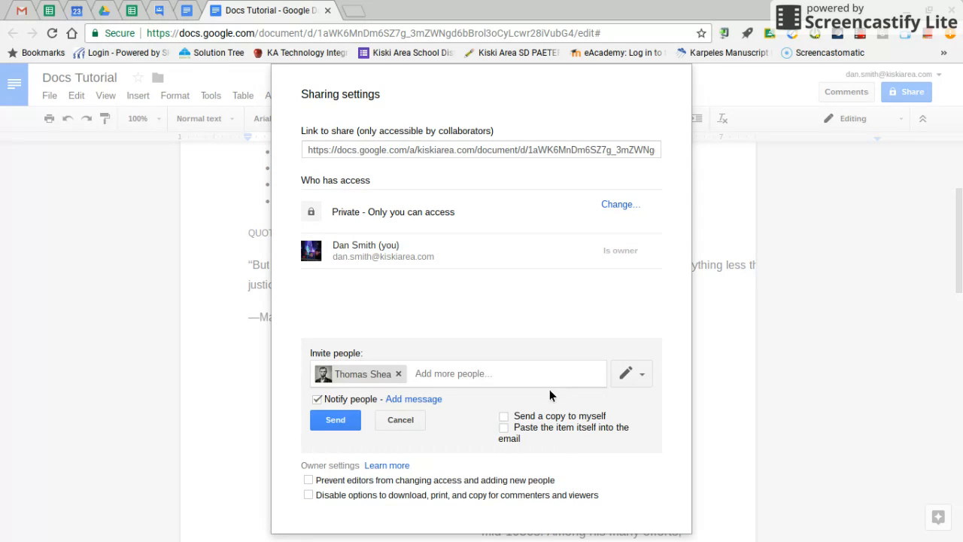
left_click(317, 399)
left_click(640, 374)
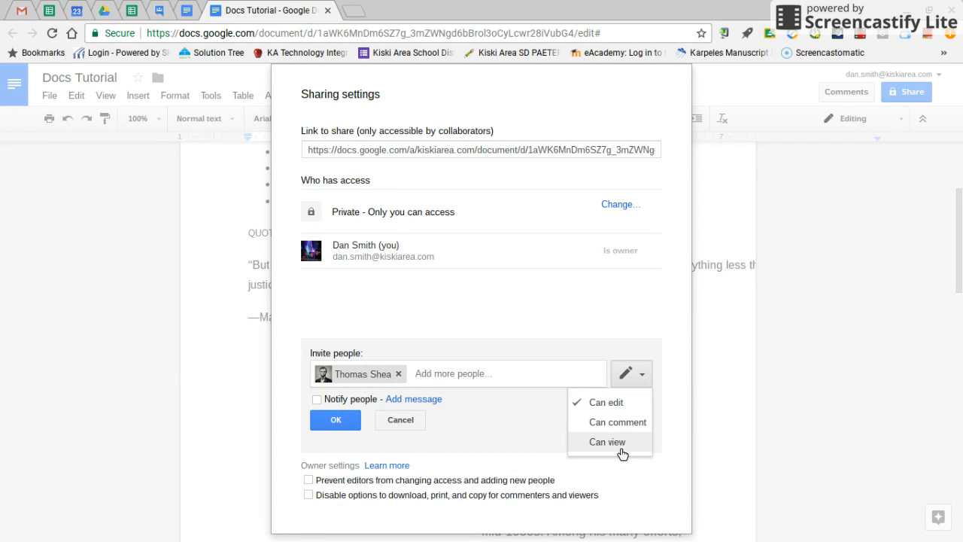
left_click(452, 419)
Add the optional personal message to the colleague's invitation, leaving its text empty and notification on.
left_click(423, 400)
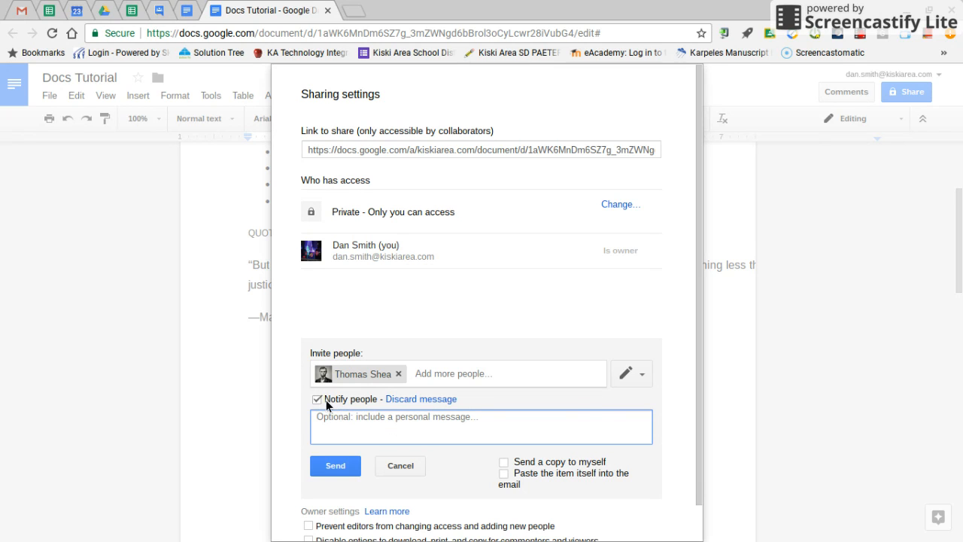
left_click(606, 393)
scroll(605, 393, "down", 1)
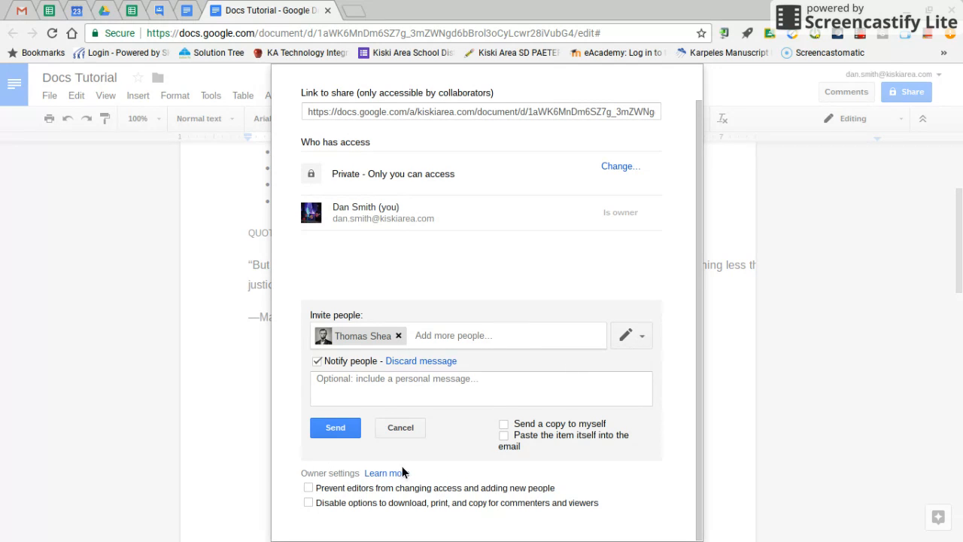
Review the owner settings, cancel the colleague's invitation without sending it, and close the sharing settings.
left_click(308, 487)
scroll(511, 425, "up", 1)
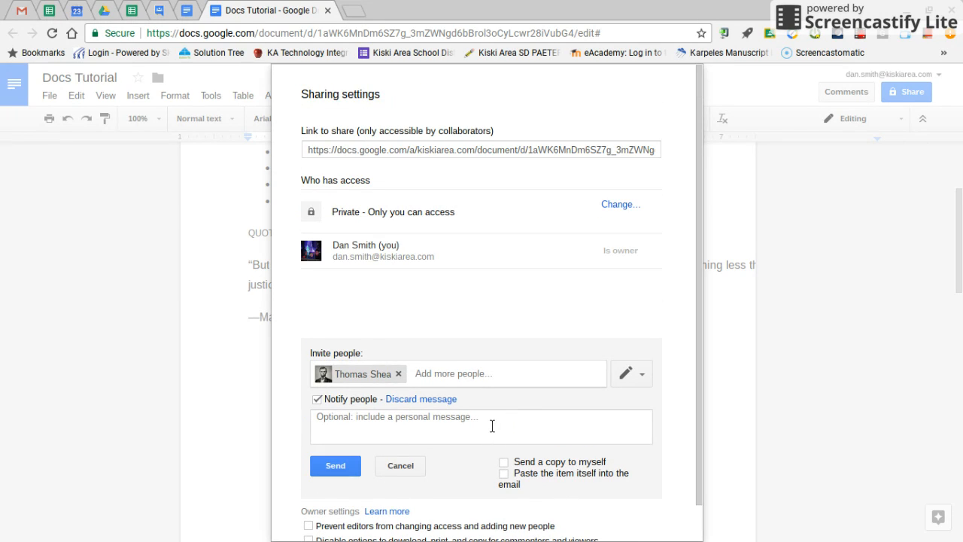
scroll(492, 426, "down", 1)
left_click(406, 428)
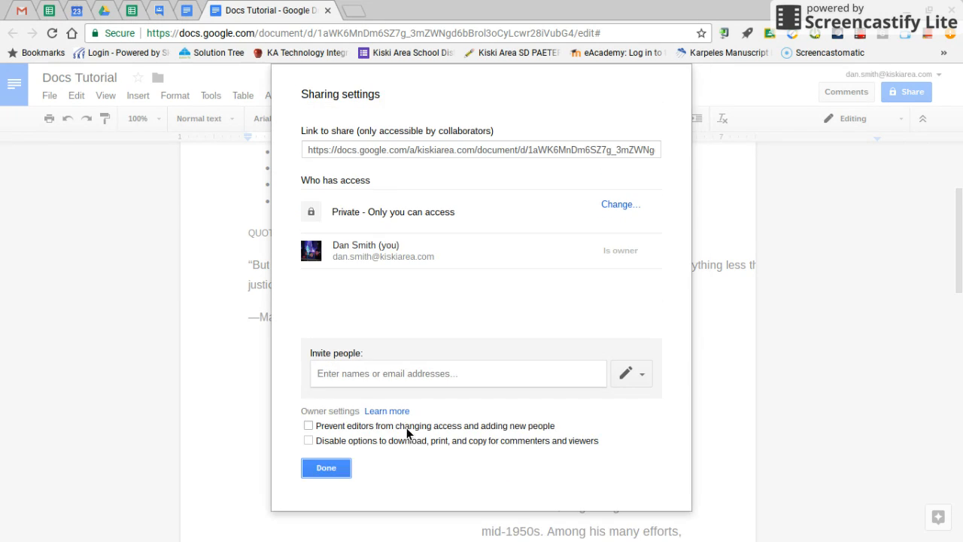
left_click(317, 467)
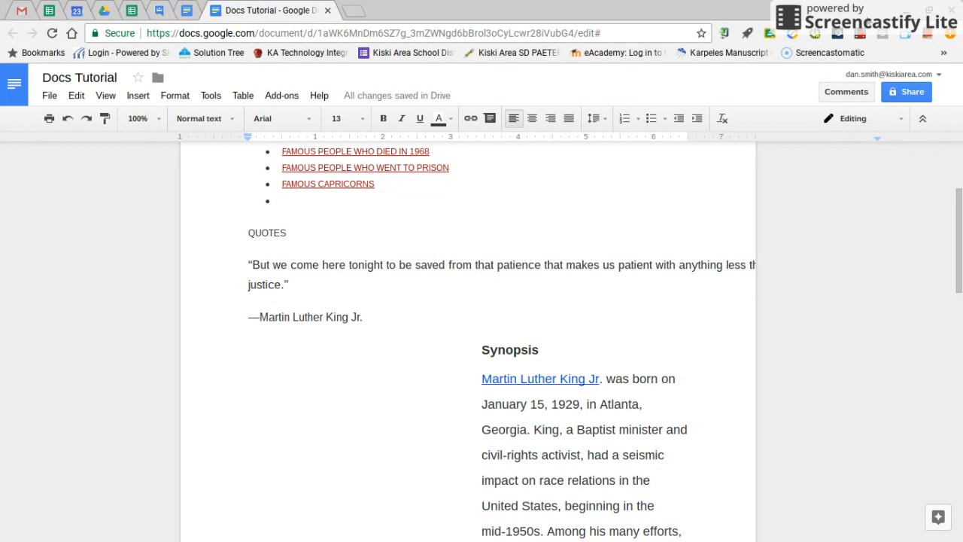